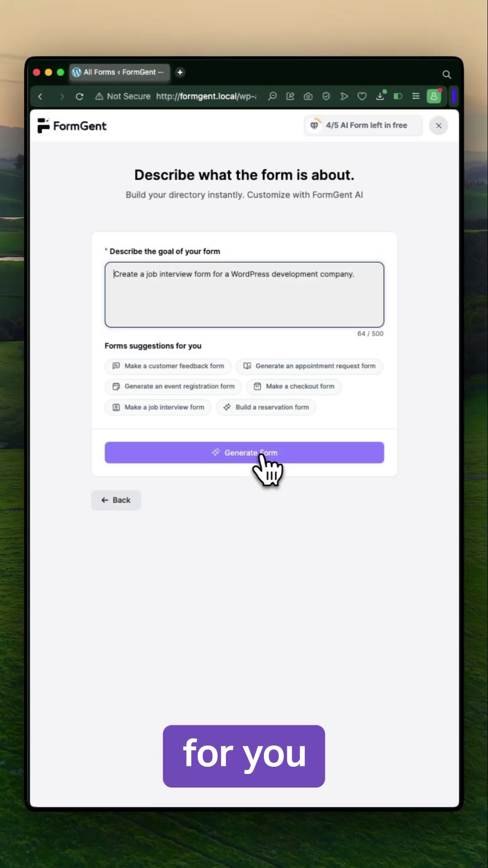
Step: Generate the job interview form for the WordPress development company and close the blocks library
left_click(253, 468)
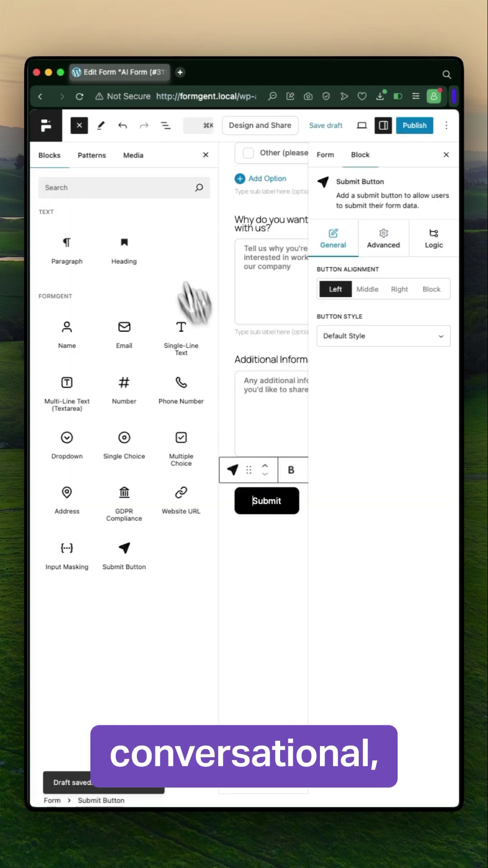
left_click(206, 155)
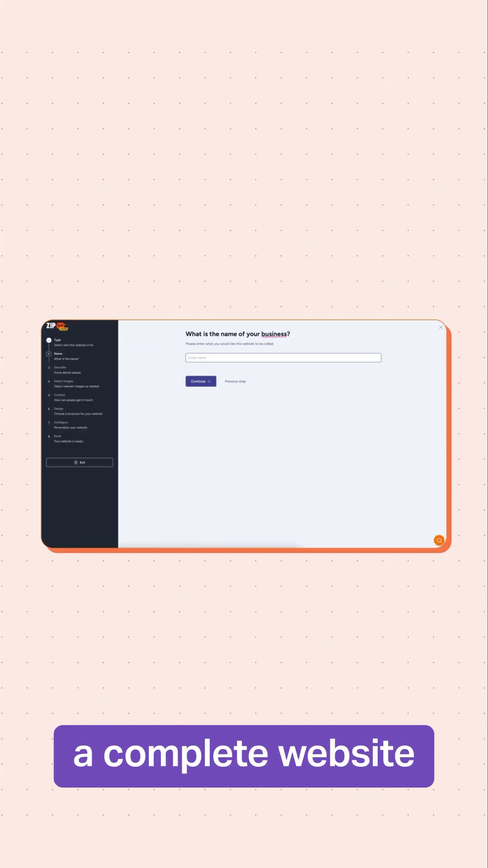
type("Zip Cake Creations")
Step: Continue past the business name Zip Cake Creations to the business description step
left_click(197, 384)
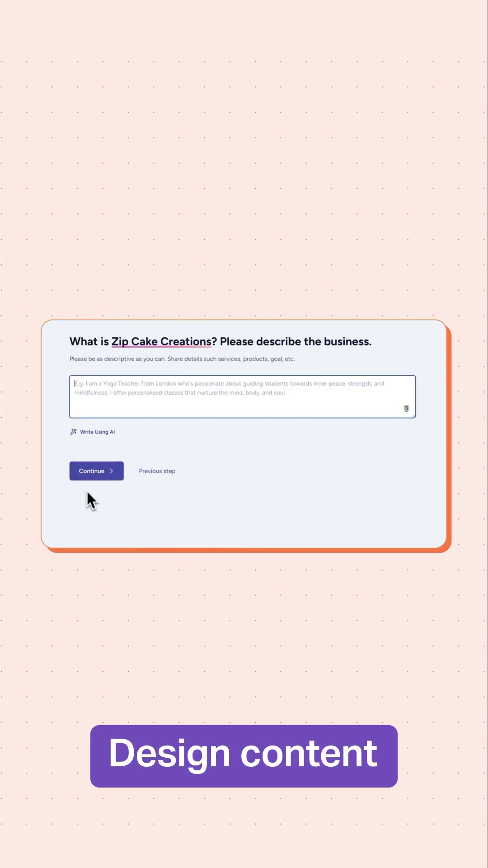